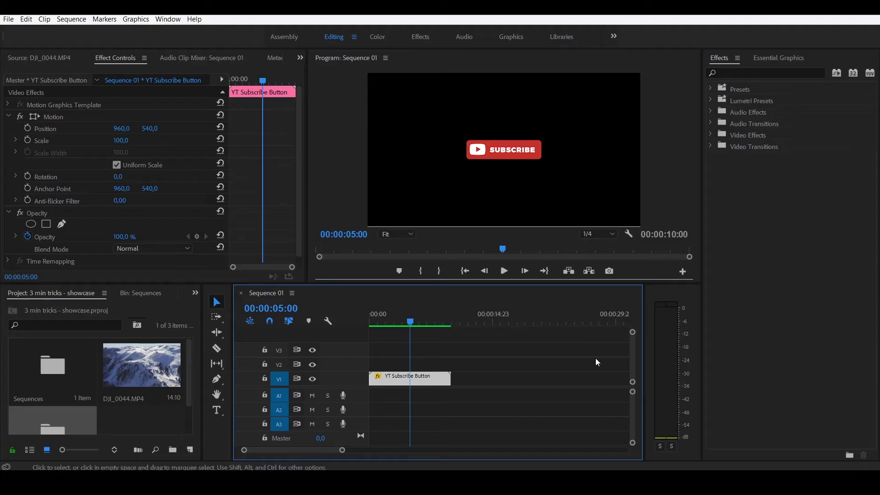
Select the Subscribe clip and bring up Export Media settings with the format list shown
{"action": "left_click", "coordinate": [496, 380]}
{"action": "left_click", "coordinate": [415, 381]}
{"action": "left_click", "coordinate": [6, 20]}
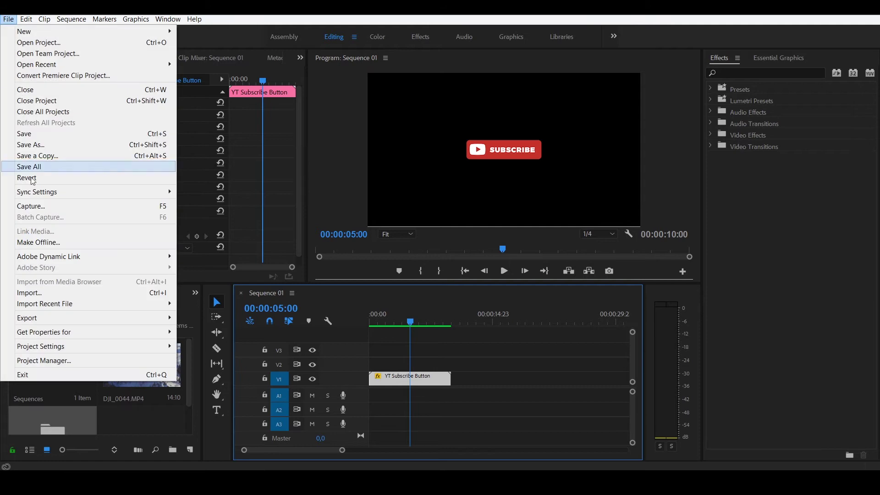
{"action": "mouse_move", "coordinate": [27, 318]}
{"action": "left_click", "coordinate": [200, 317]}
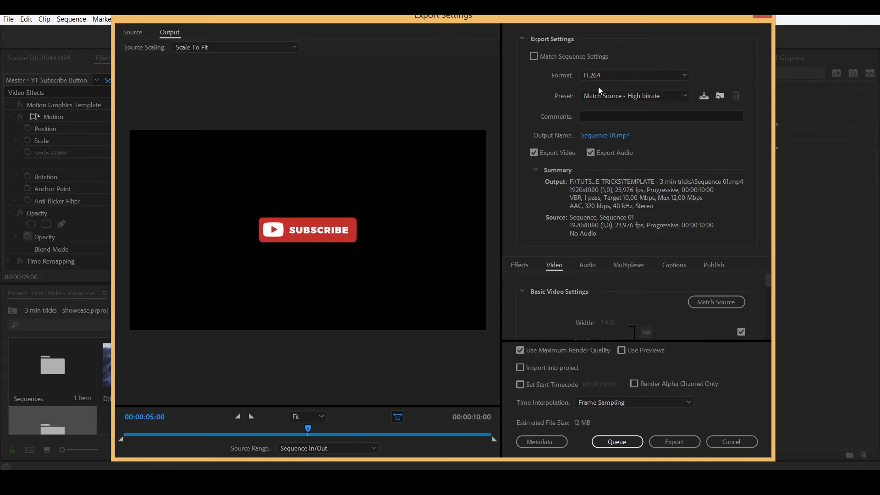
{"action": "left_click", "coordinate": [636, 76]}
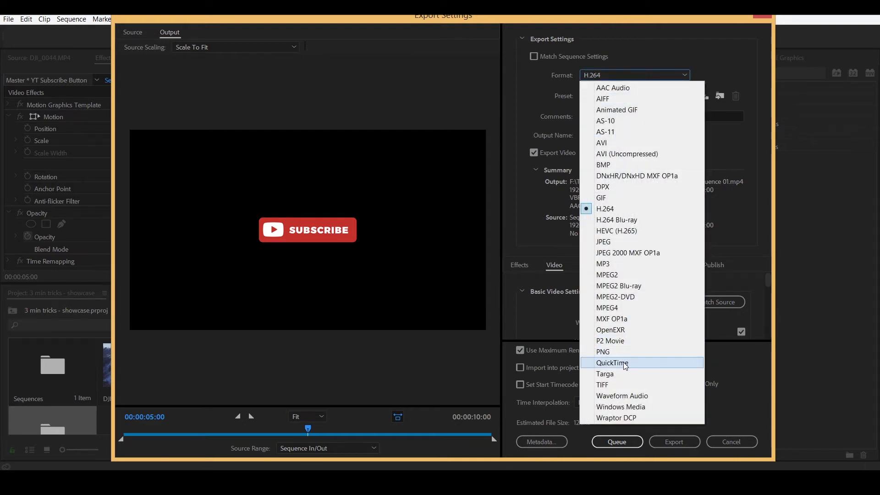
Set Format to QuickTime and Preset to GoPro CineForm RGB 12-bit with alpha at Maximum Bit Depth
{"action": "left_click", "coordinate": [619, 363]}
{"action": "left_click", "coordinate": [655, 96]}
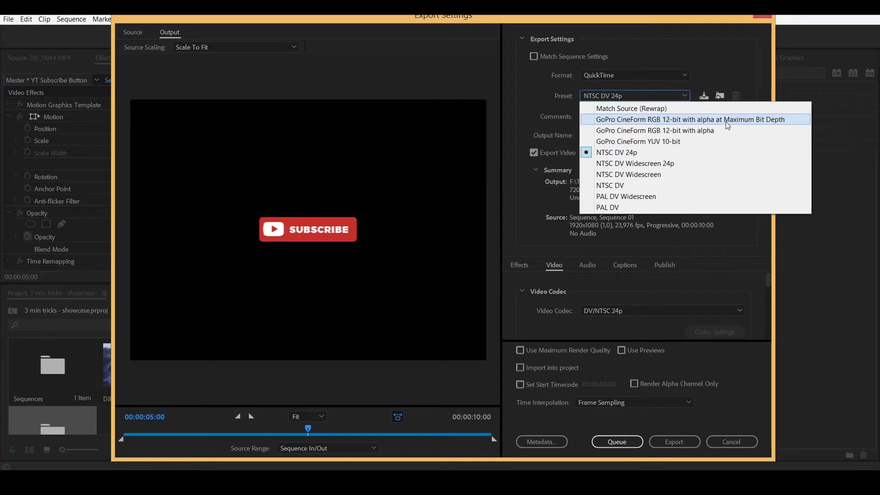
{"action": "left_click", "coordinate": [759, 121]}
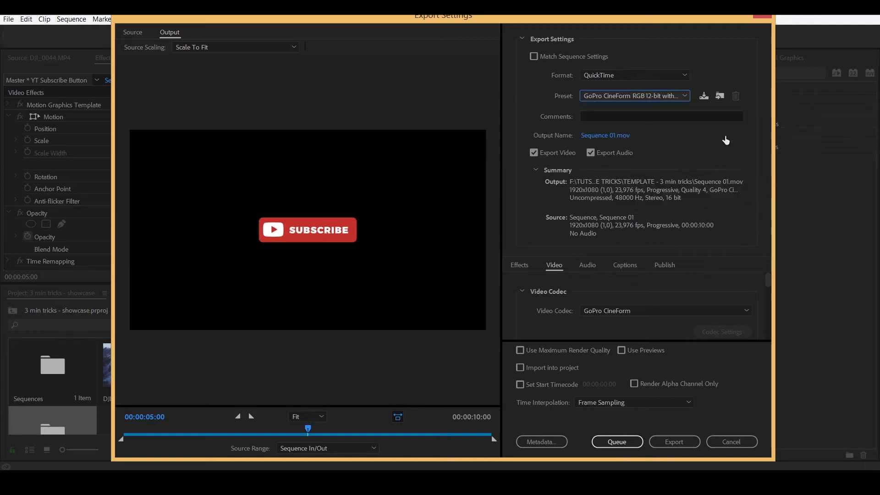
{"action": "left_click", "coordinate": [669, 101]}
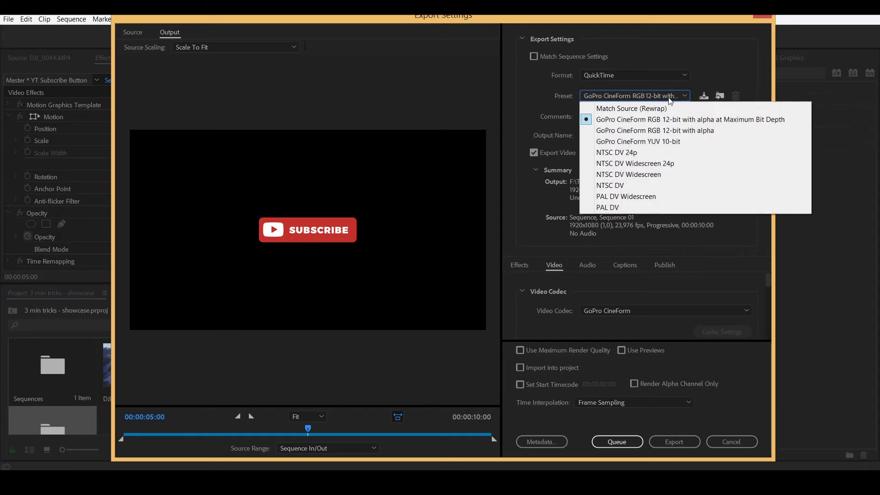
{"action": "left_click", "coordinate": [743, 122]}
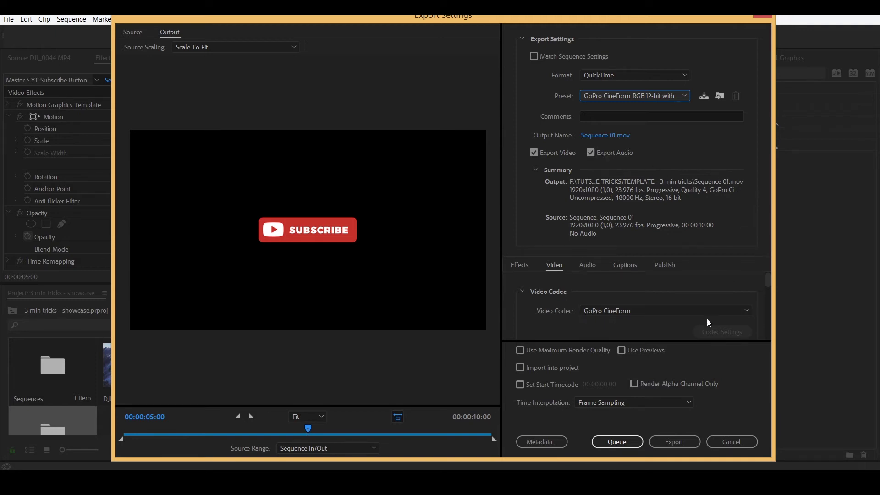
{"action": "left_click_drag", "start_coordinate": [768, 279], "coordinate": [768, 290]}
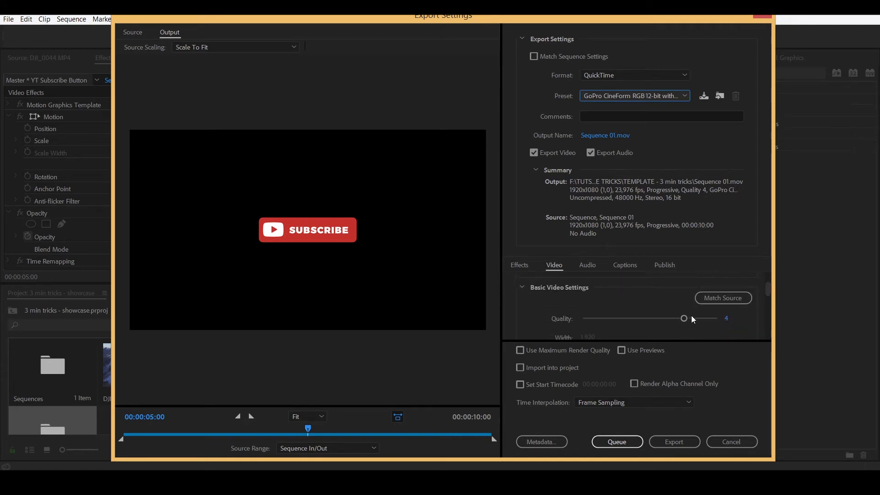
Raise video Quality from 4 to 5 and enable Use Maximum Render Quality
{"action": "left_click_drag", "start_coordinate": [685, 320], "coordinate": [710, 320]}
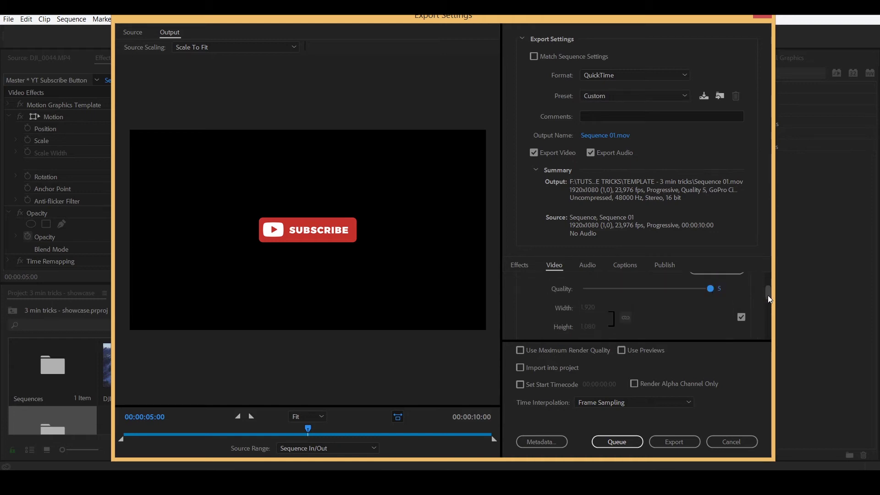
{"action": "left_click_drag", "start_coordinate": [769, 296], "coordinate": [765, 310]}
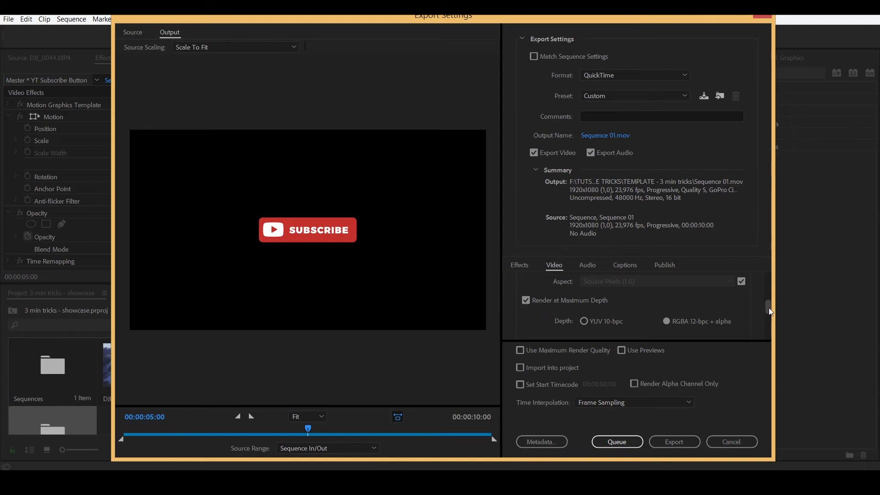
{"action": "scroll", "coordinate": [769, 312], "scroll_direction": "down", "scroll_amount": 3}
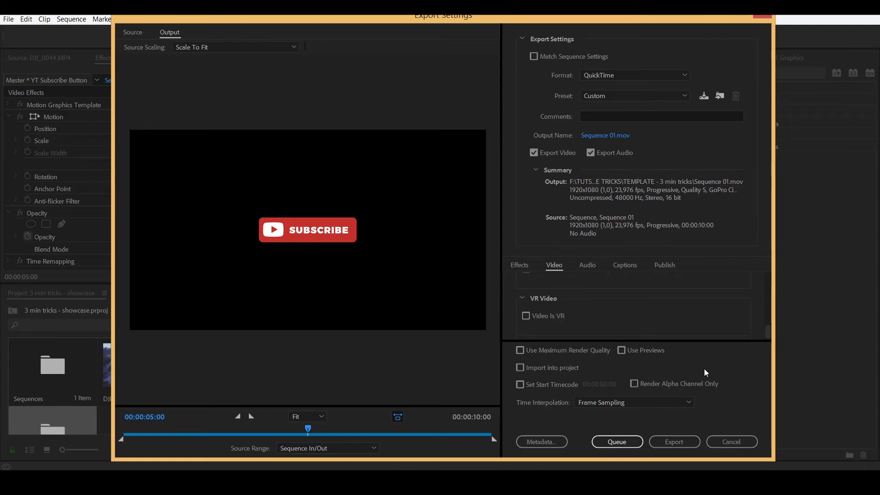
{"action": "left_click", "coordinate": [521, 351]}
{"action": "left_click", "coordinate": [617, 136]}
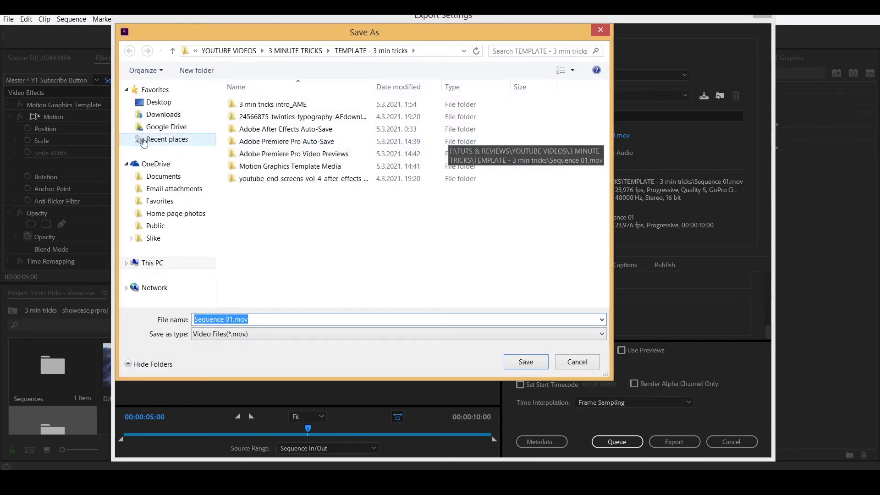
Save the output as Sequence 01.mov on the Desktop and export the sequence
{"action": "left_click", "coordinate": [158, 101]}
{"action": "left_click", "coordinate": [526, 362]}
{"action": "left_click", "coordinate": [675, 443]}
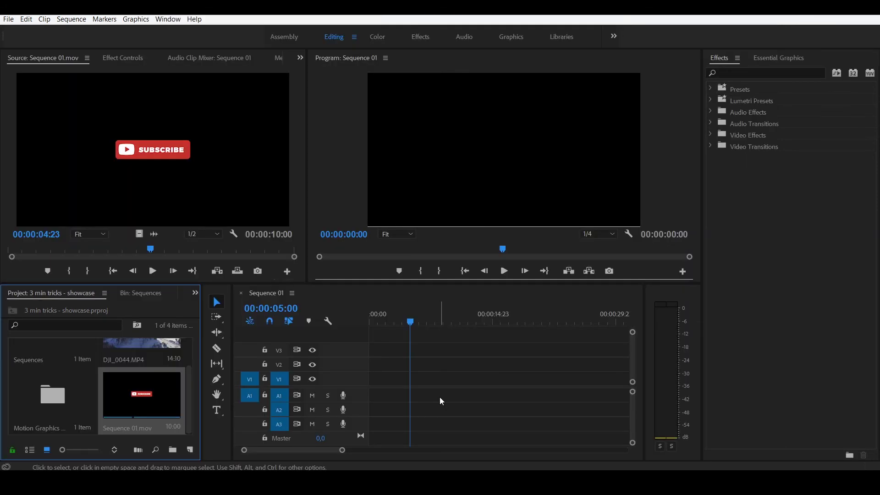
{"action": "mouse_move", "coordinate": [142, 395]}
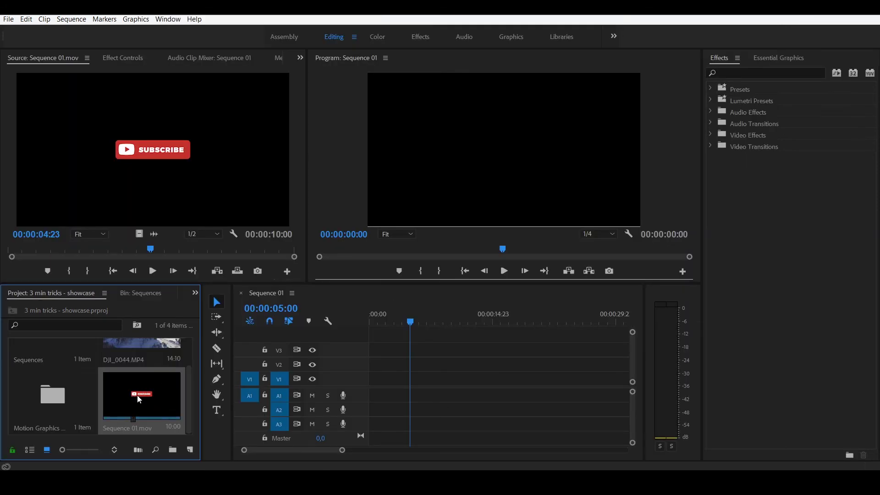
{"action": "scroll", "coordinate": [145, 392], "scroll_direction": "up", "scroll_amount": 1}
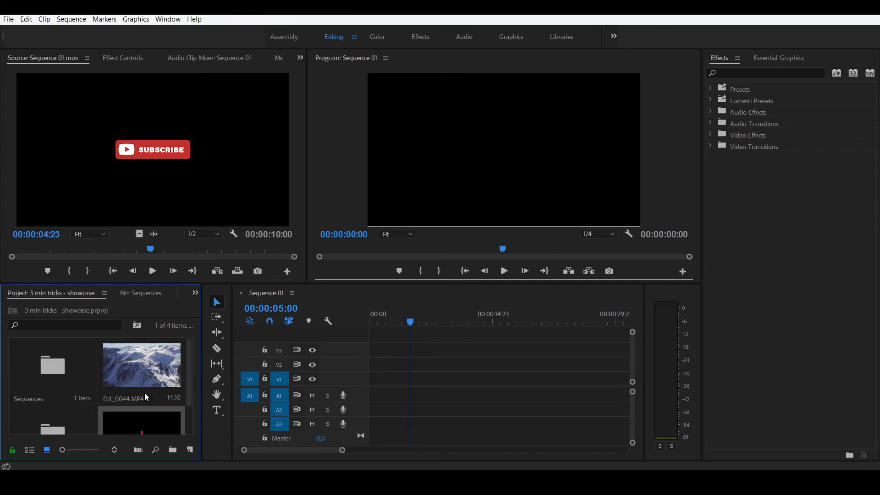
Place DJI_0044.MP4 on V1 keeping existing sequence settings and scale it to frame size
{"action": "double_click", "coordinate": [143, 372]}
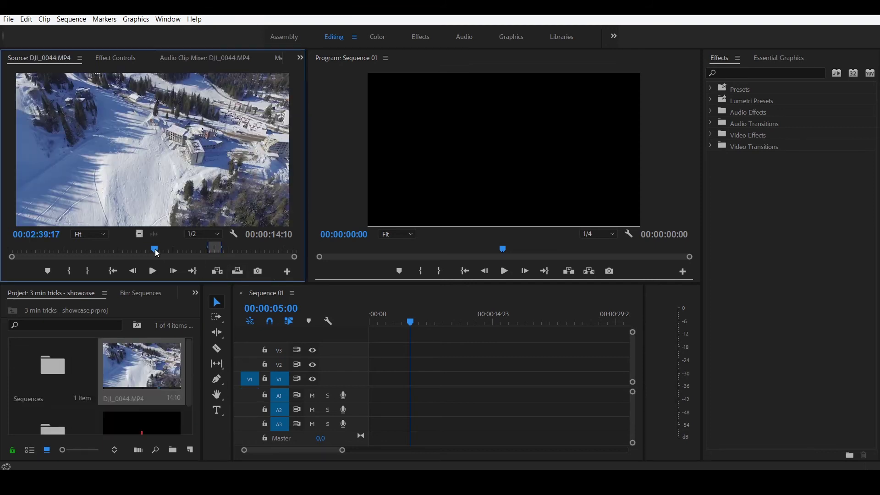
{"action": "left_click", "coordinate": [209, 248]}
{"action": "left_click_drag", "start_coordinate": [155, 244], "coordinate": [449, 383]}
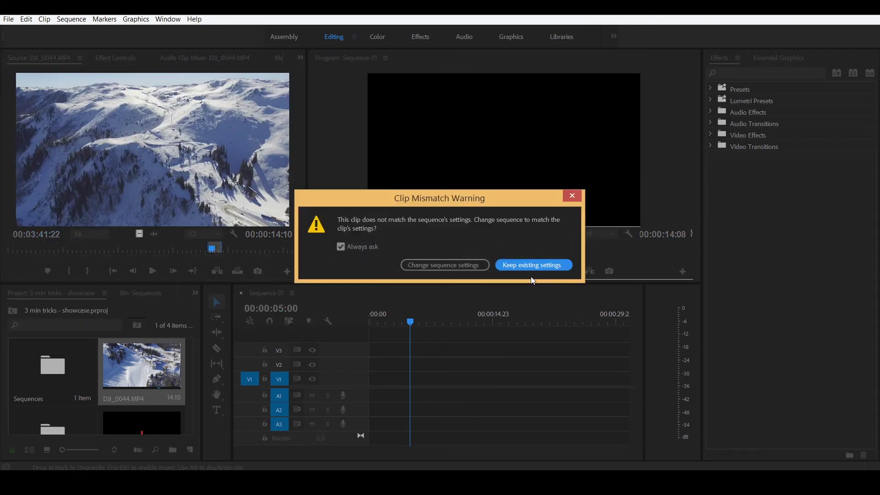
{"action": "left_click", "coordinate": [532, 269]}
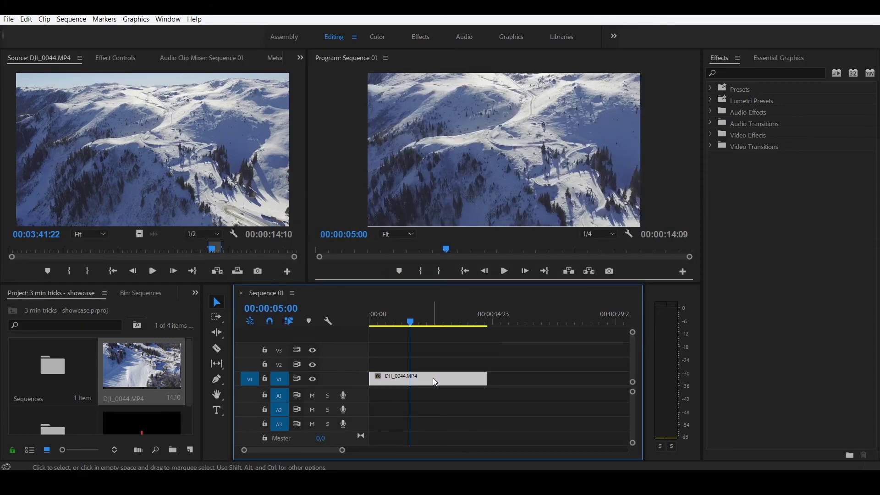
{"action": "right_click", "coordinate": [433, 377]}
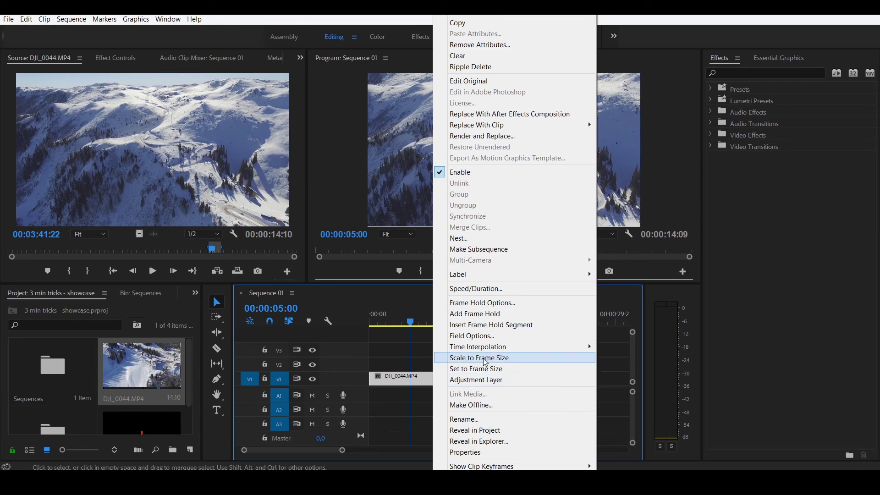
{"action": "left_click", "coordinate": [484, 359]}
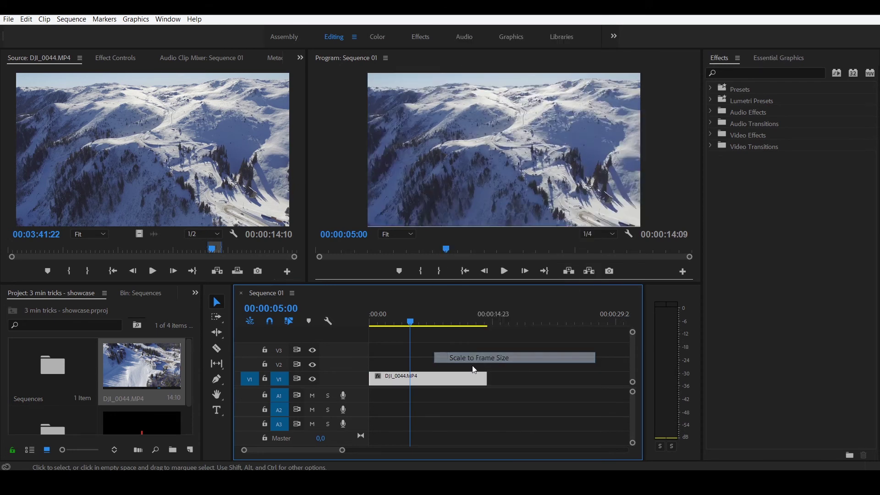
Lay Sequence 01.mov on V2 over the drone footage and scrub to preview the transparent overlay
{"action": "double_click", "coordinate": [134, 428]}
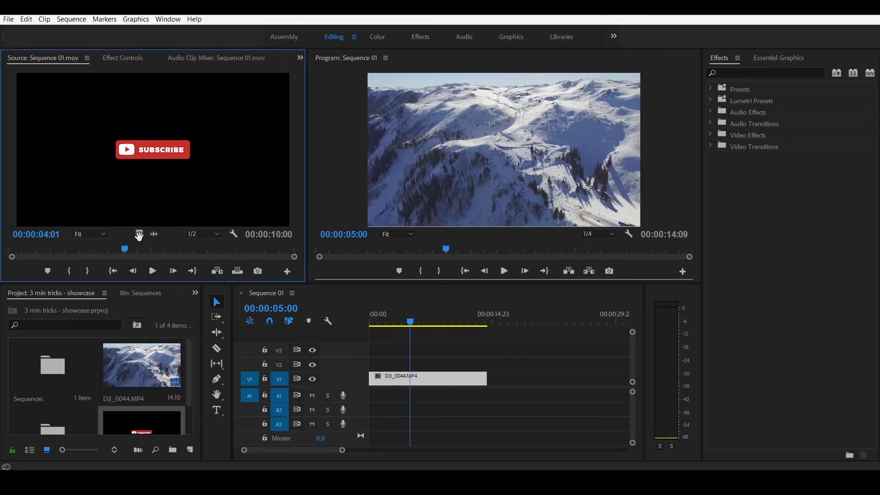
{"action": "left_click_drag", "start_coordinate": [139, 235], "coordinate": [413, 362]}
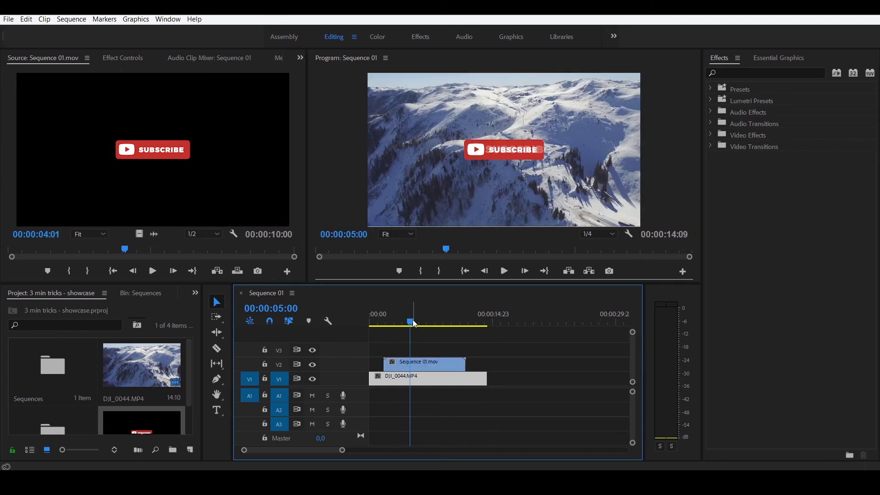
{"action": "left_click_drag", "start_coordinate": [414, 323], "coordinate": [422, 345]}
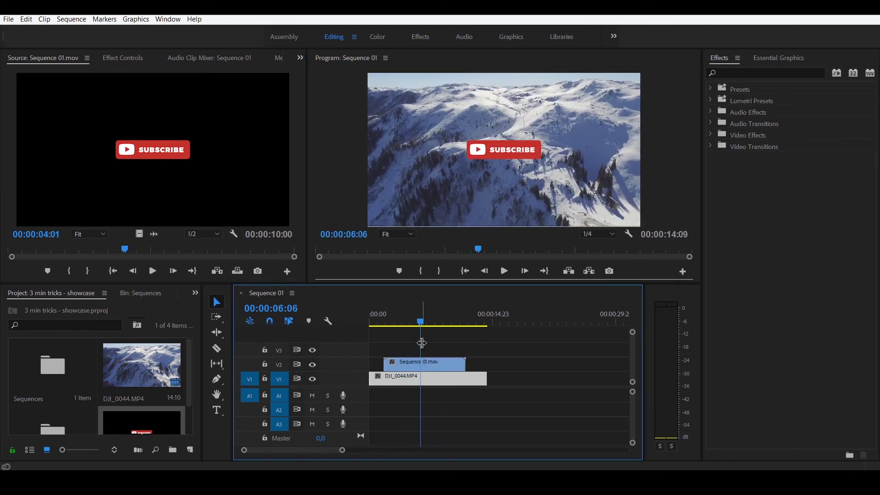